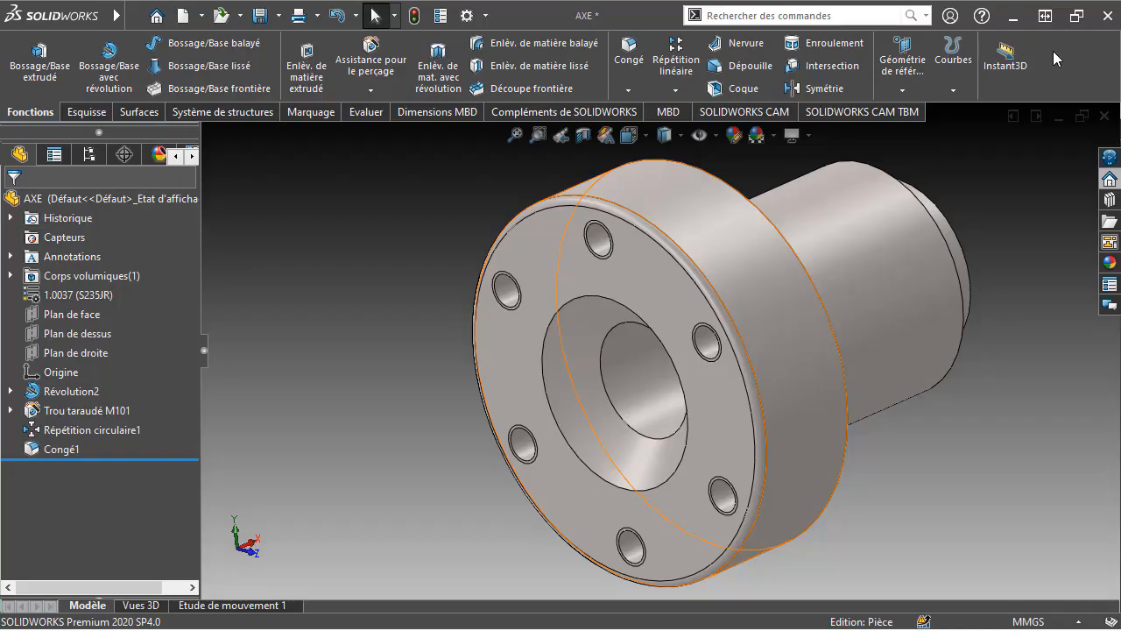
# Load the SOLIDWORKS Simulation add-in for the current session.
pyautogui.rightClick(1053, 51)
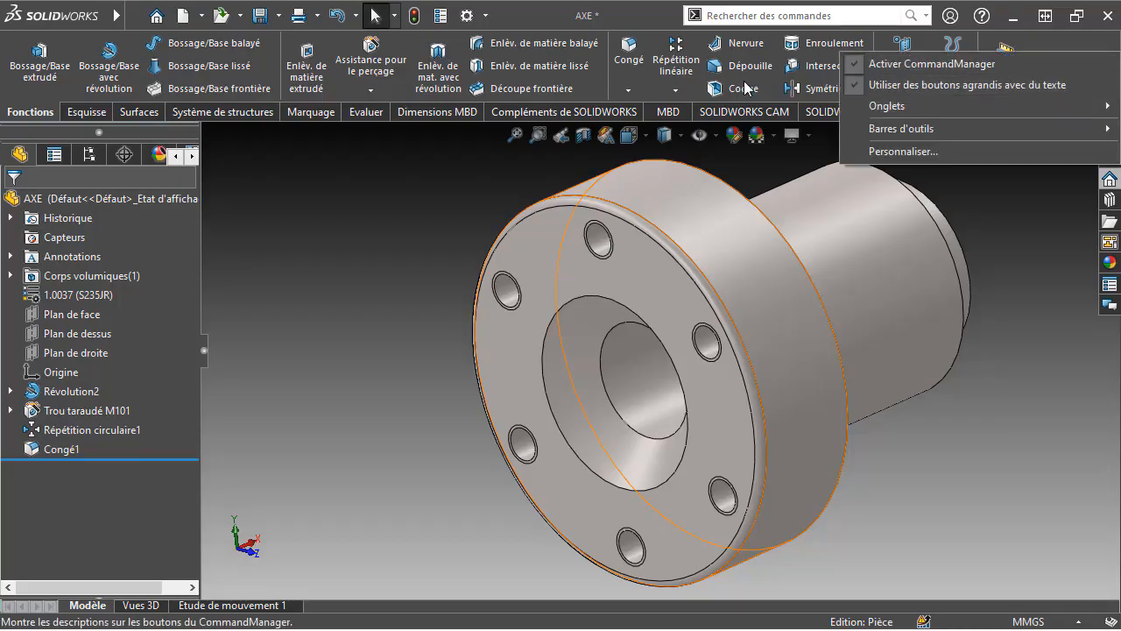
pyautogui.click(515, 108)
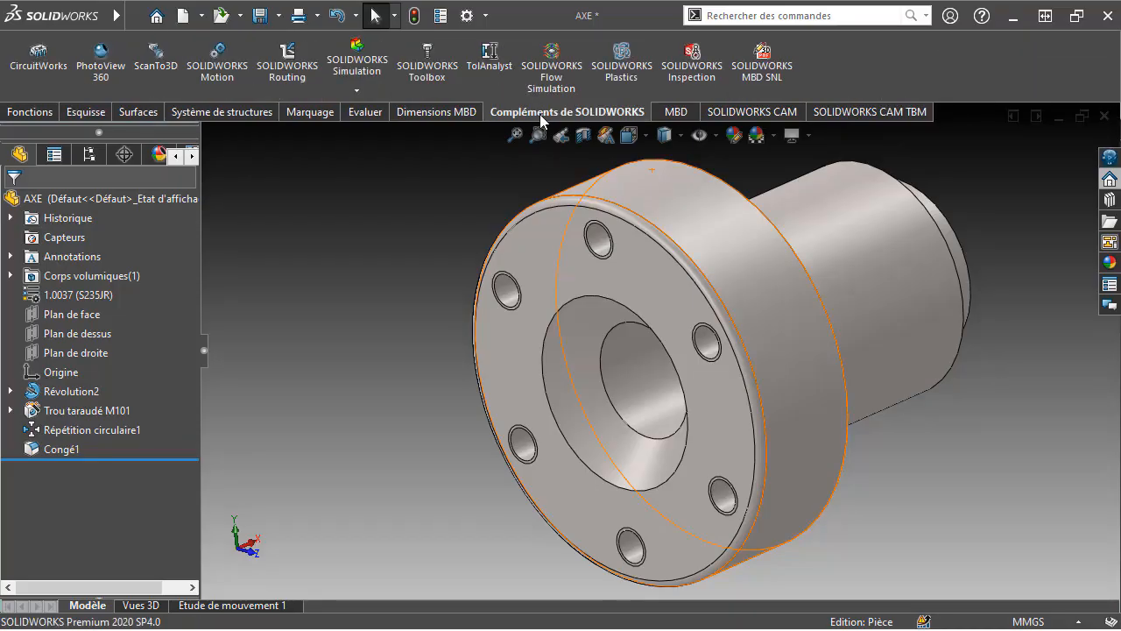
pyautogui.click(357, 91)
pyautogui.click(363, 155)
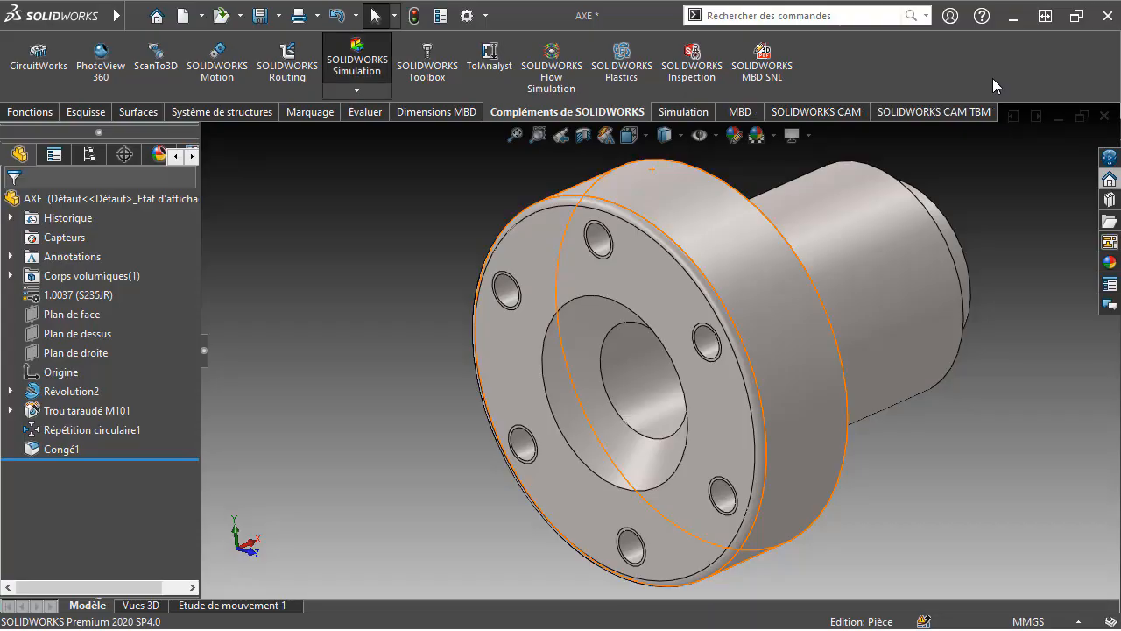
# Create a new static (Statique) simulation study named "Simplification maillage".
pyautogui.click(681, 113)
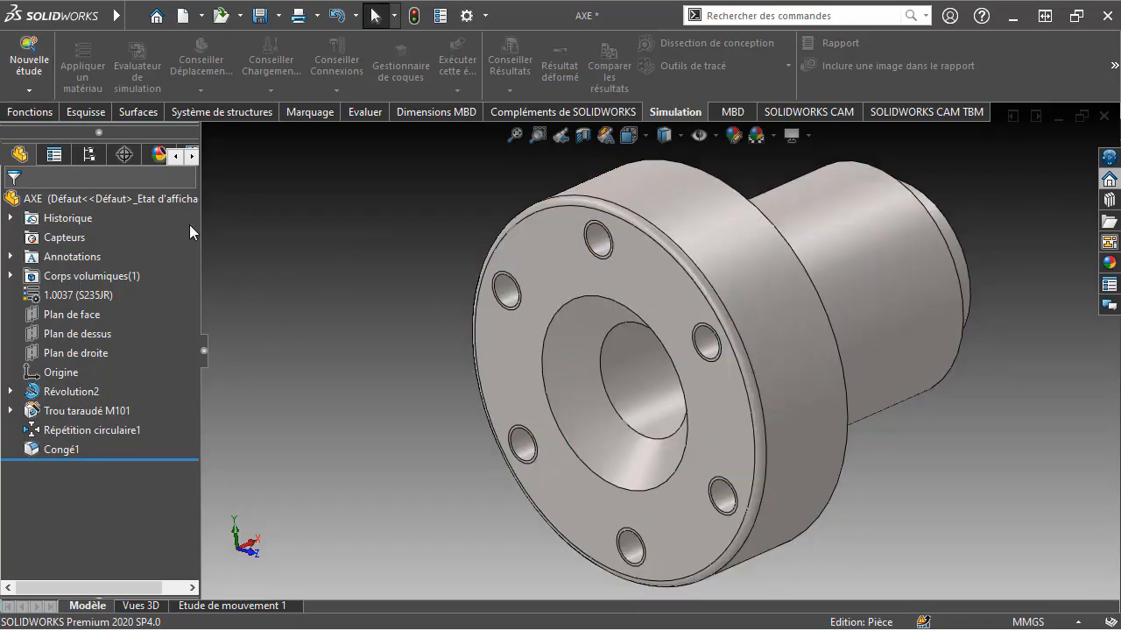
pyautogui.click(28, 66)
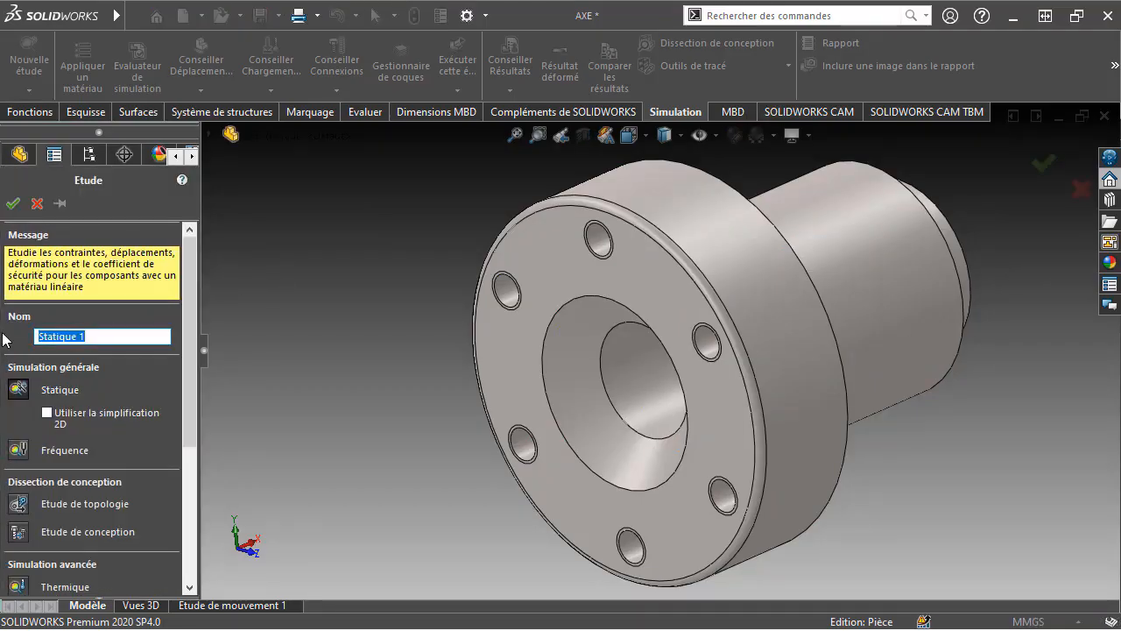
pyautogui.write('Simplification maillage')
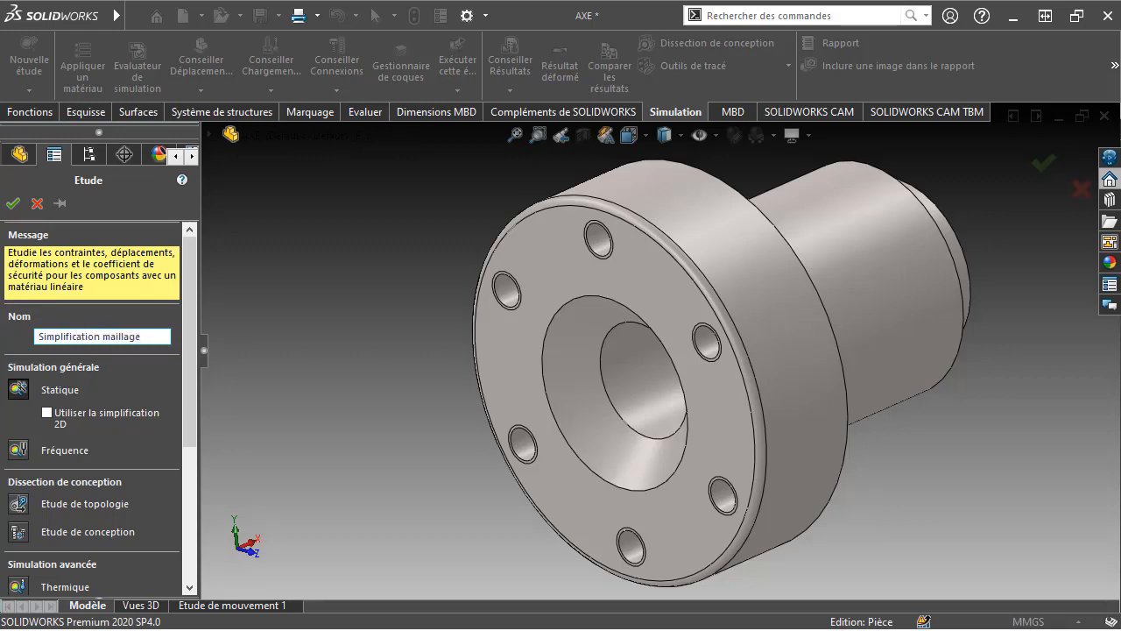
pyautogui.click(12, 204)
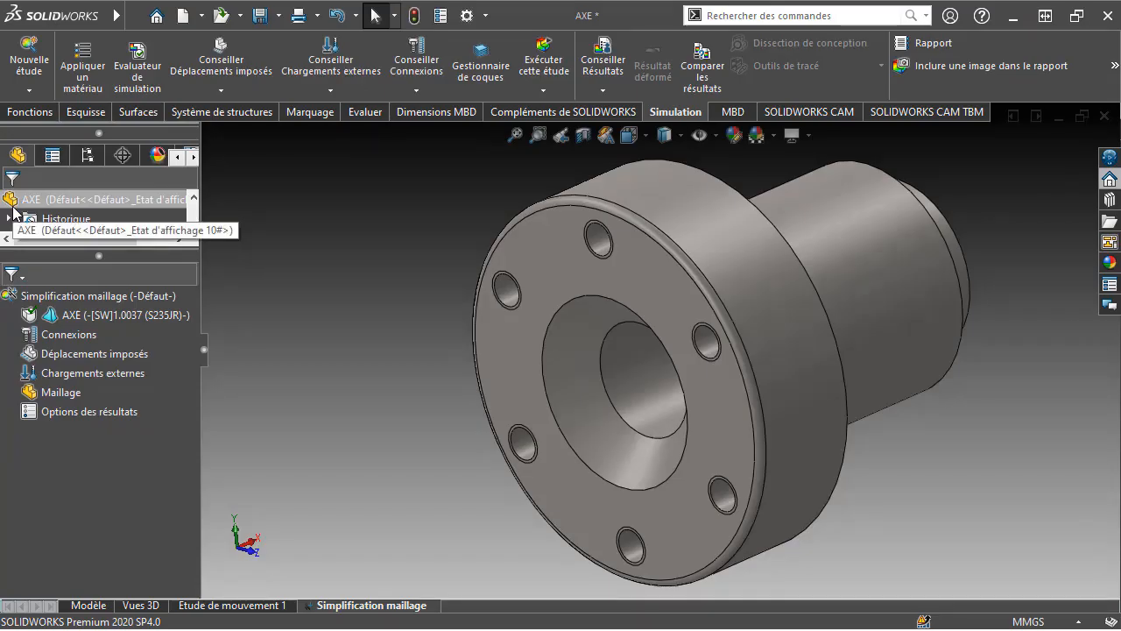
# Create the study's mesh with the default density, after checking the mesh quality settings.
pyautogui.click(530, 91)
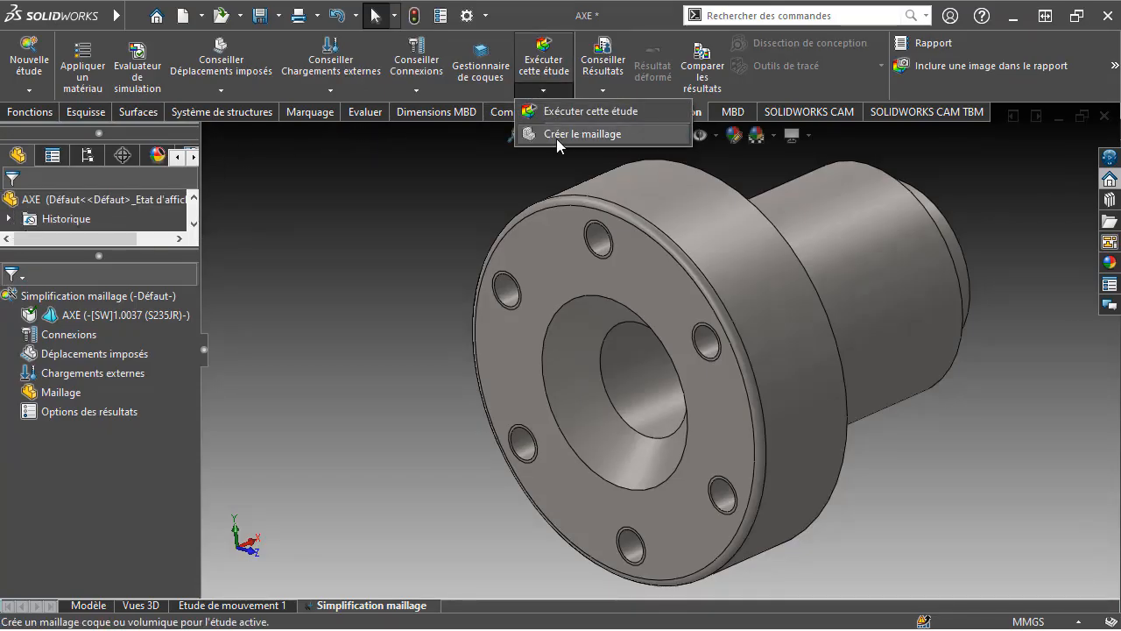
pyautogui.click(558, 136)
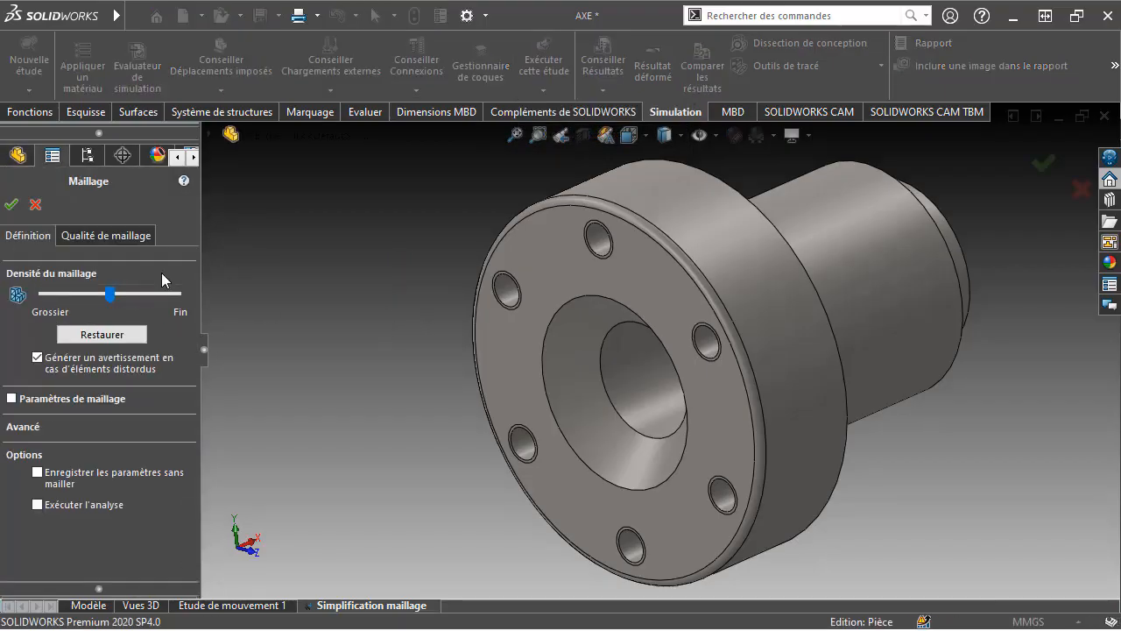
pyautogui.click(85, 238)
pyautogui.click(24, 237)
pyautogui.click(11, 205)
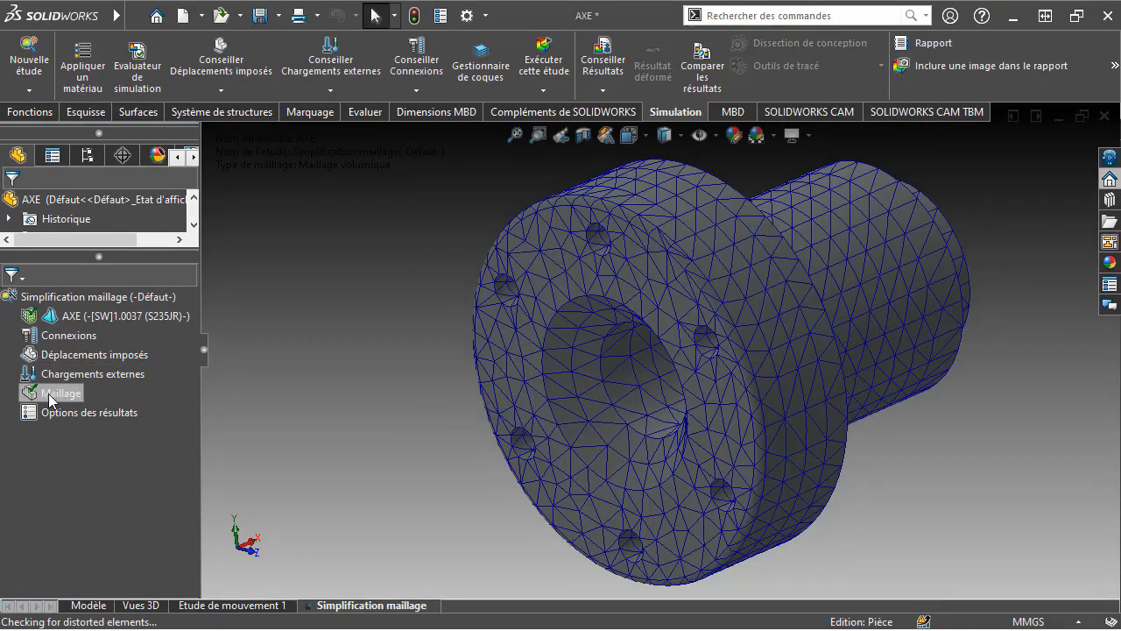
# Start simplifying the model for meshing and search for fillets (Congés) only, leaving out holes (Perçages).
pyautogui.click(55, 393)
pyautogui.rightClick(50, 402)
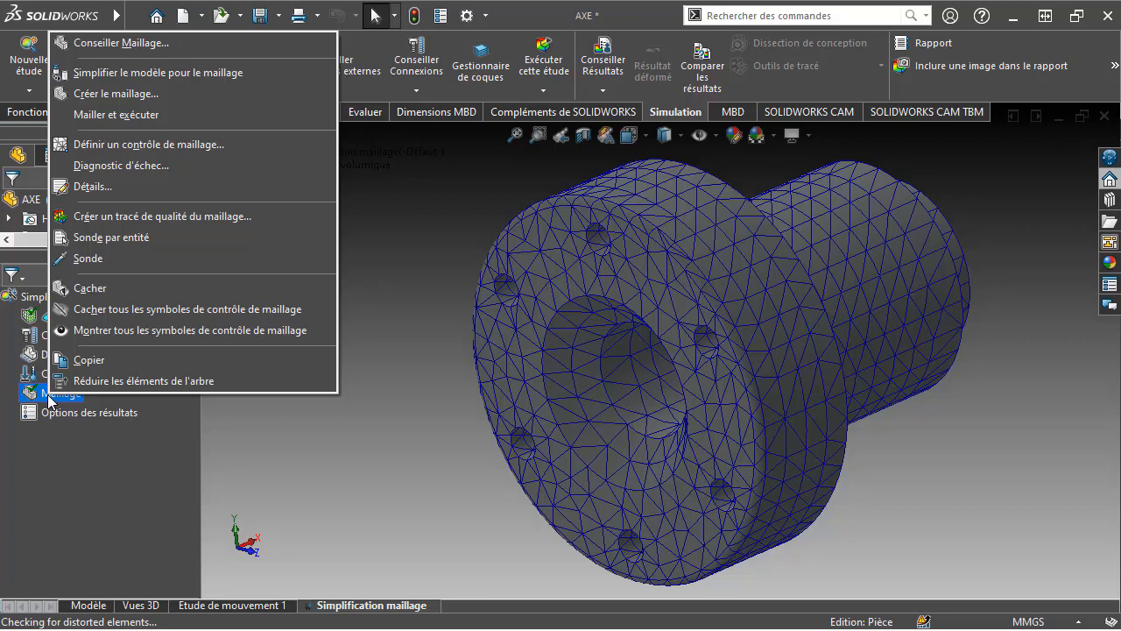
pyautogui.click(101, 72)
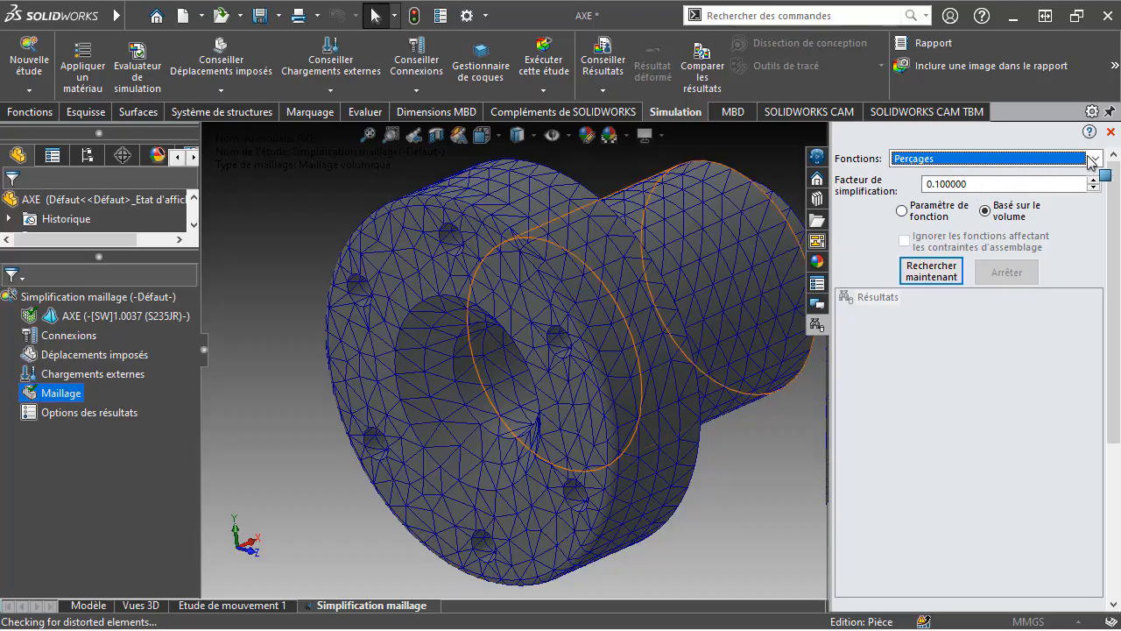
pyautogui.click(1034, 158)
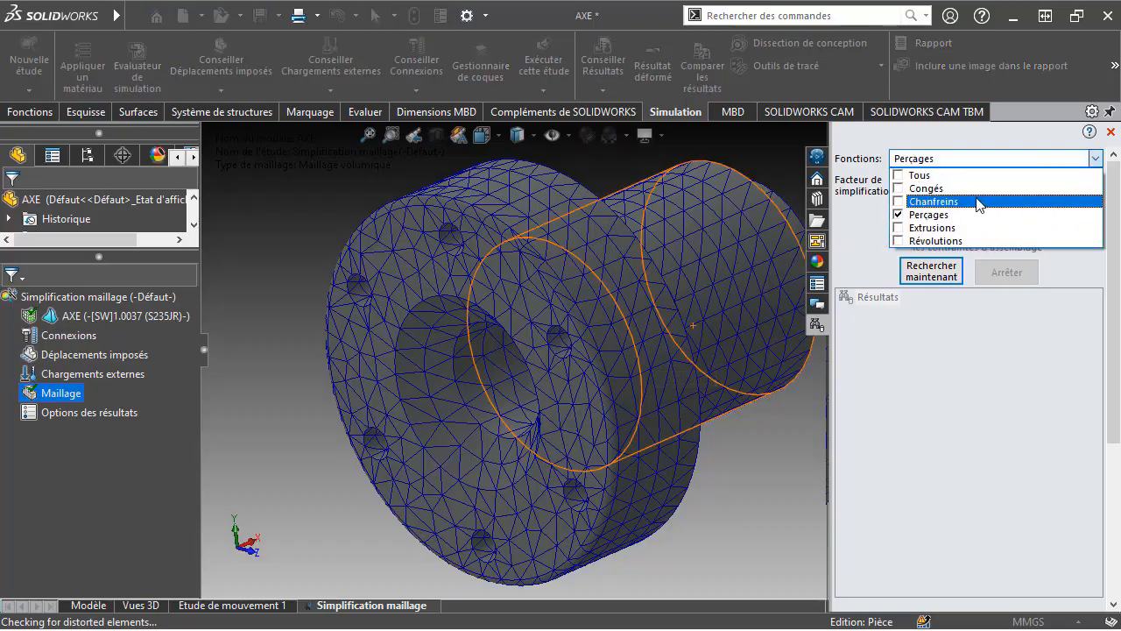
pyautogui.click(899, 215)
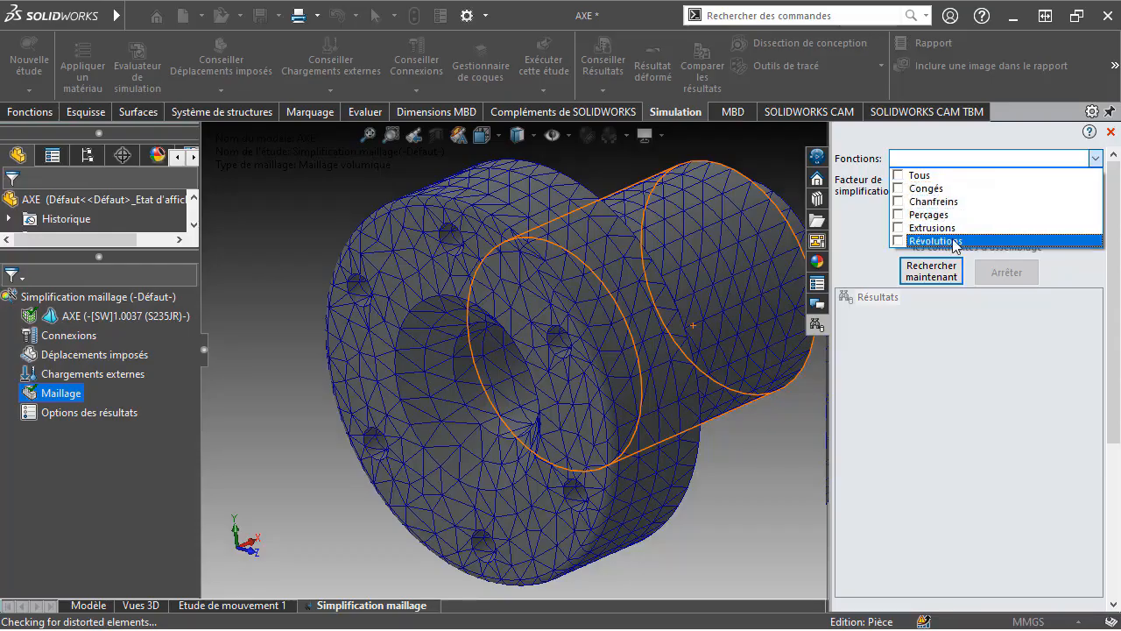
pyautogui.click(898, 189)
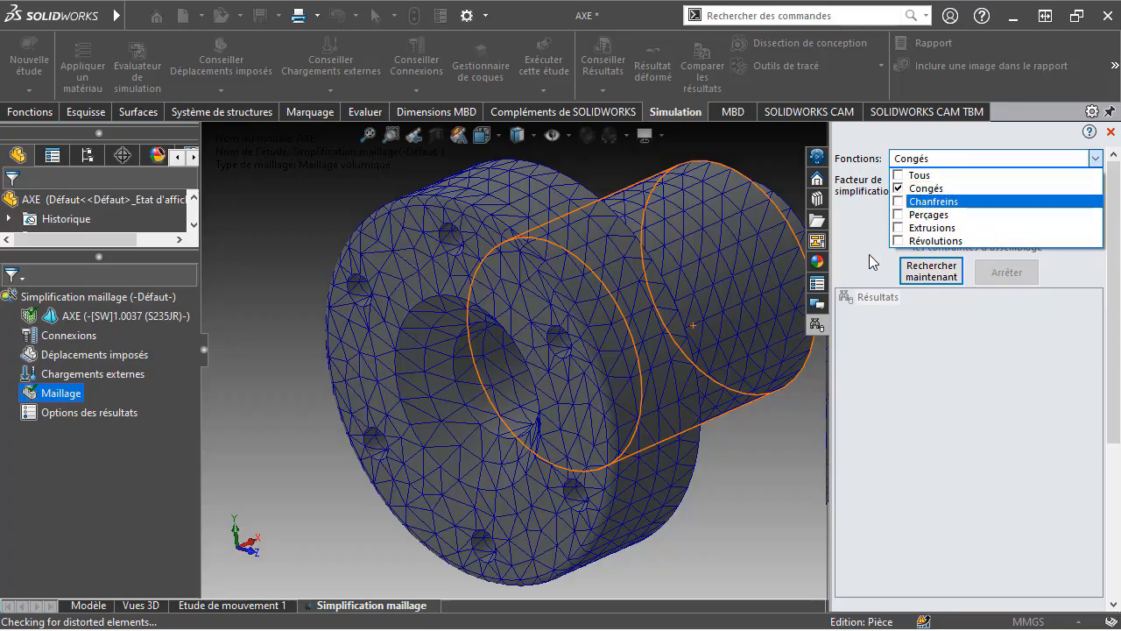
pyautogui.click(869, 254)
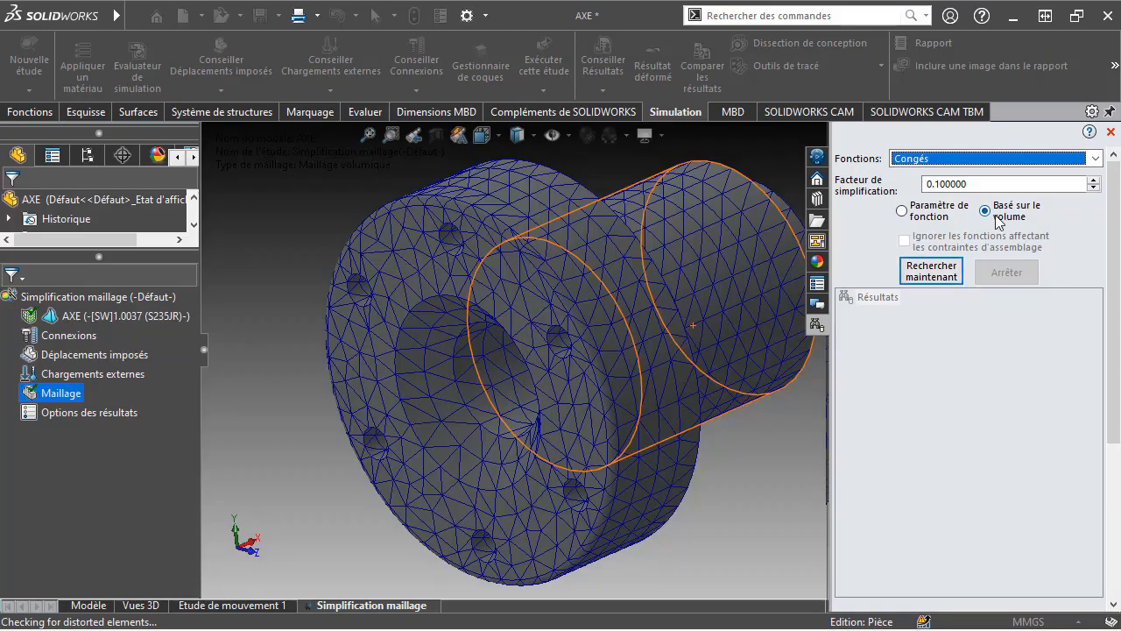
pyautogui.click(912, 275)
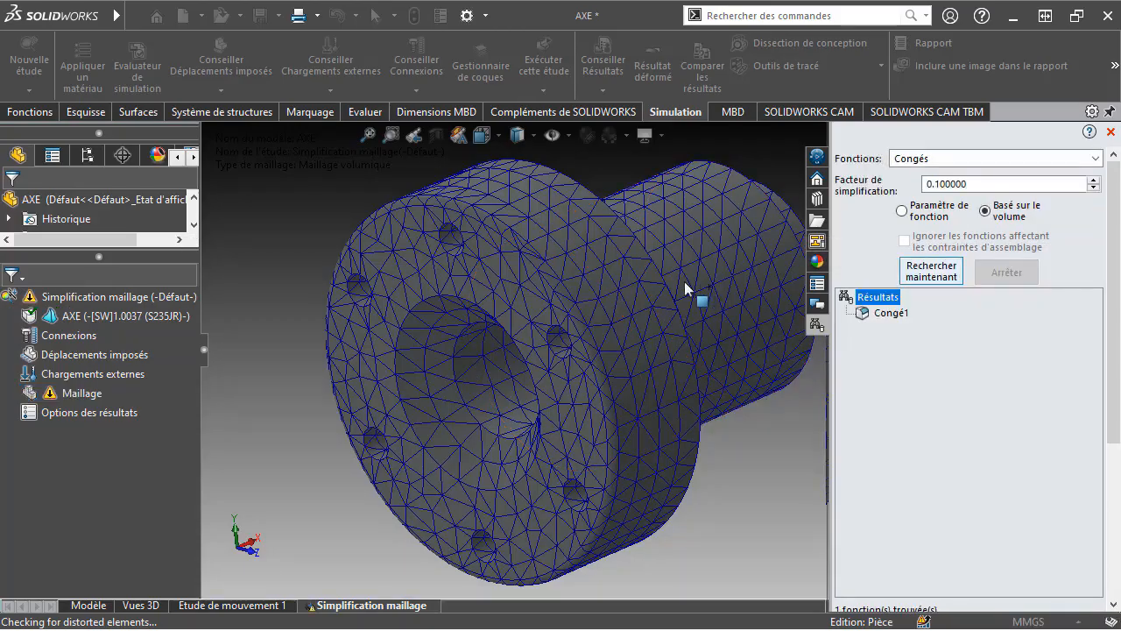
# Suppress the Congé1 fillet from the simplification results.
pyautogui.click(886, 312)
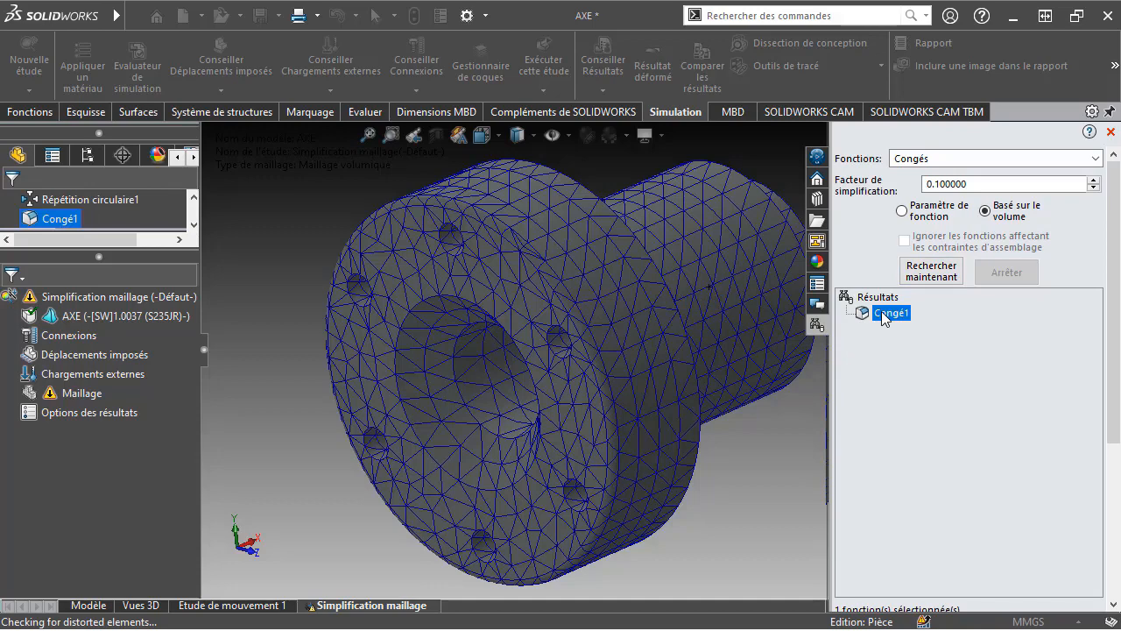
pyautogui.rightClick(885, 316)
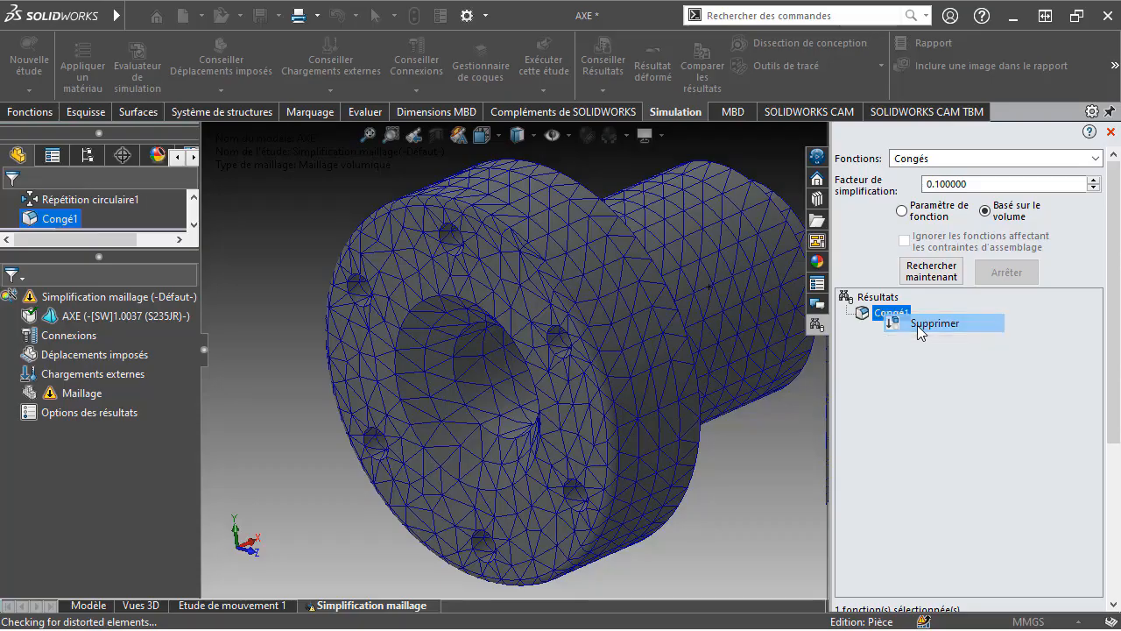
pyautogui.click(918, 324)
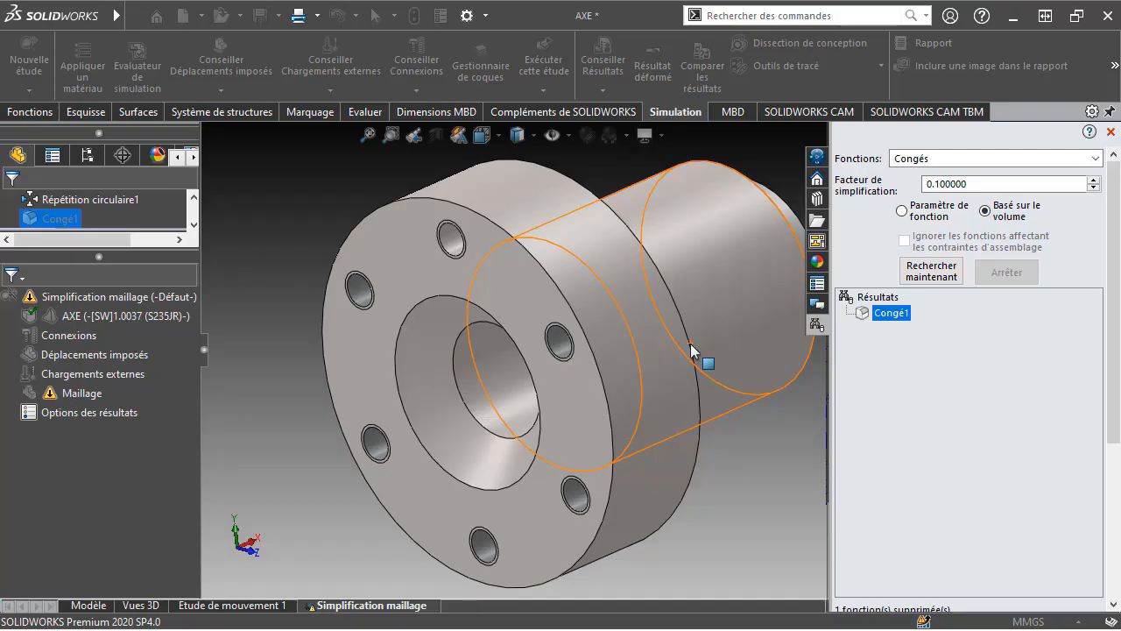
# Add holes (Perçages) to the searched feature types and run the simplification search again.
pyautogui.click(938, 160)
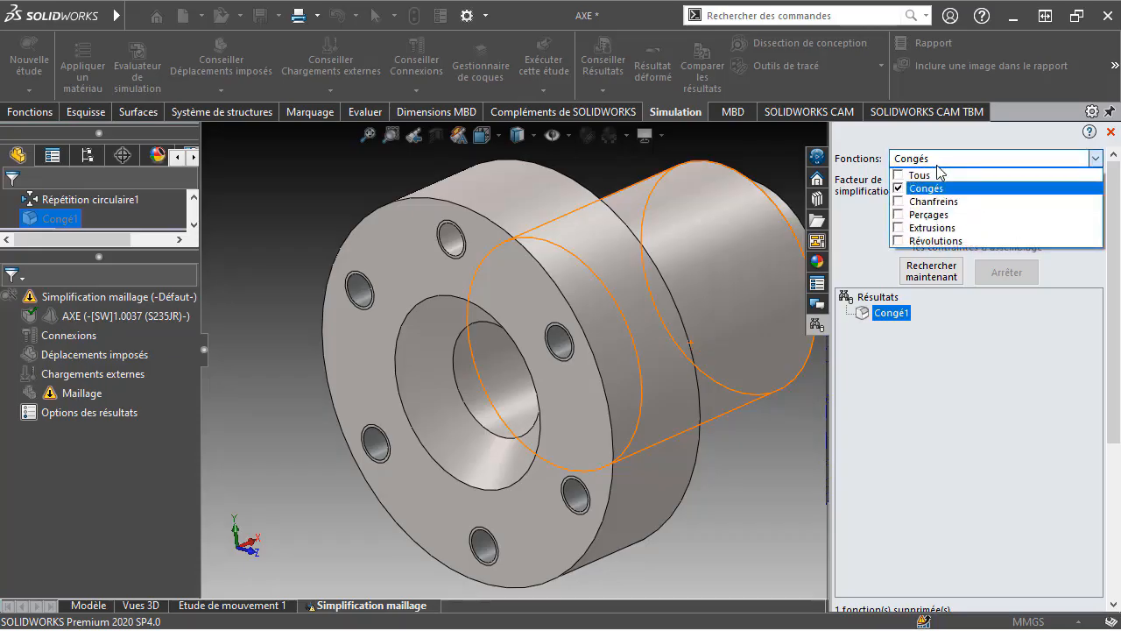
pyautogui.click(903, 215)
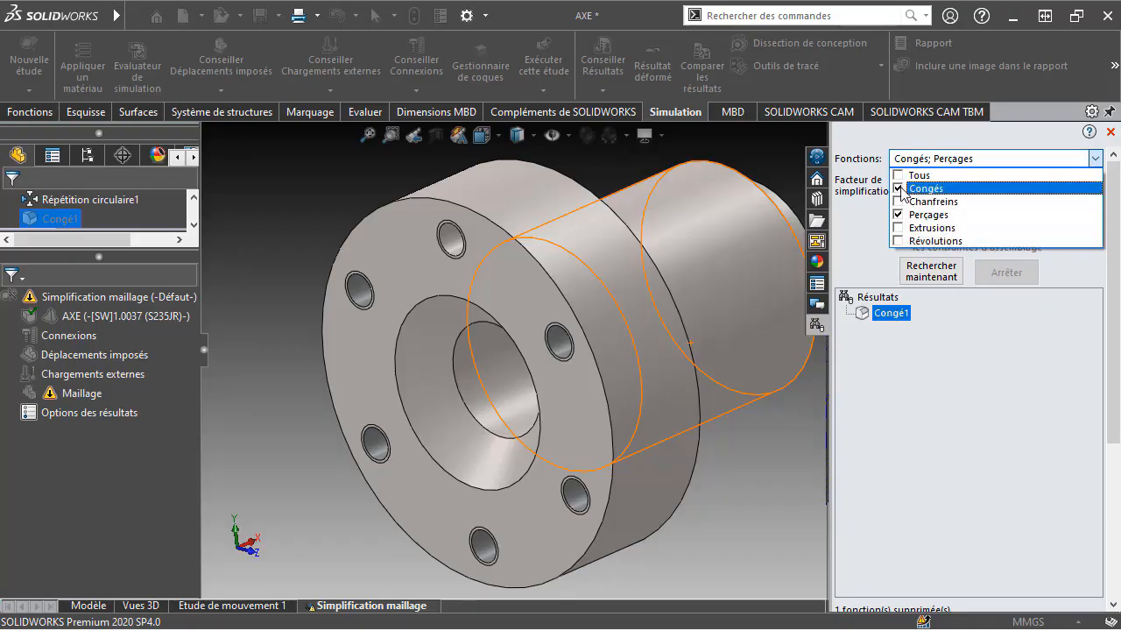
pyautogui.click(877, 277)
pyautogui.click(922, 278)
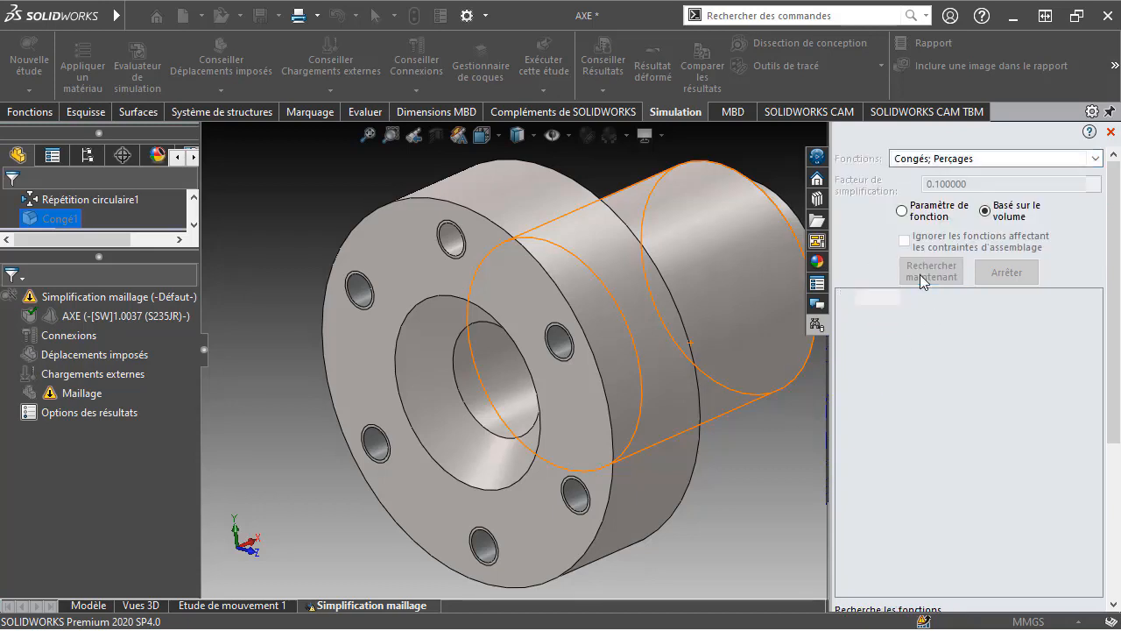
# Suppress the Trou taraudé M101 tapped hole from the simplification results and leave the simplification tool.
pyautogui.click(880, 312)
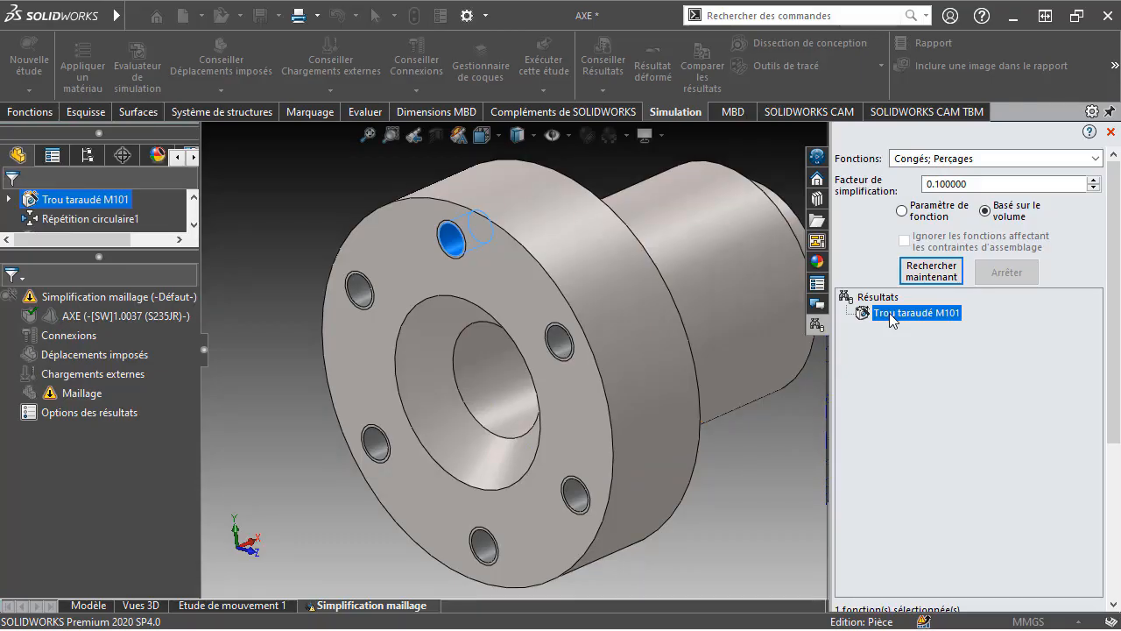
pyautogui.rightClick(889, 312)
pyautogui.click(940, 322)
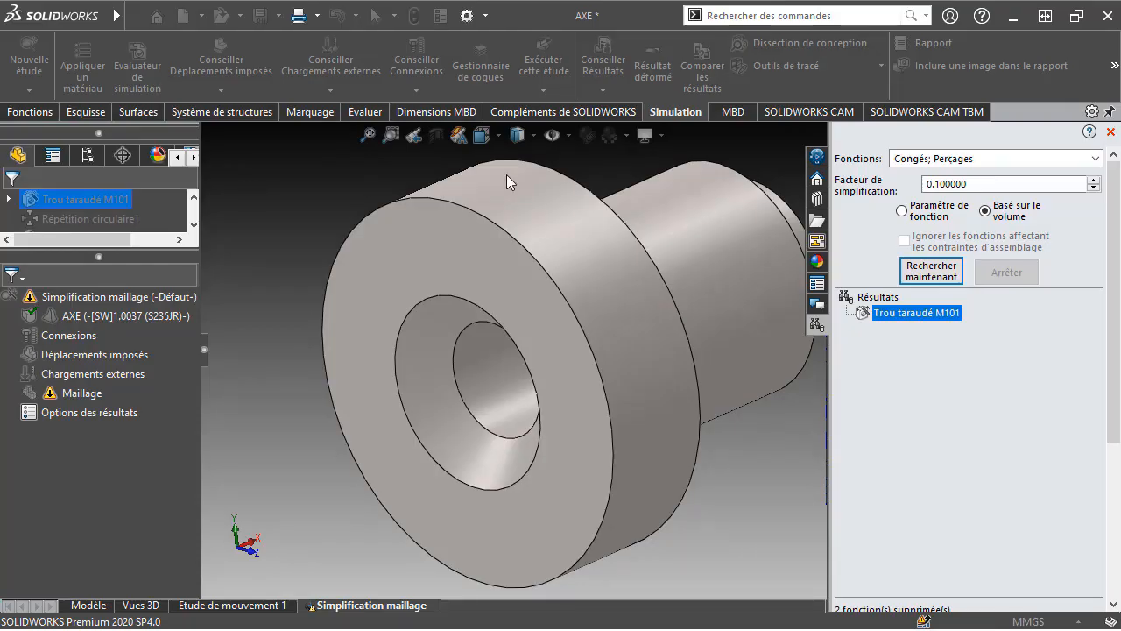
pyautogui.click(367, 304)
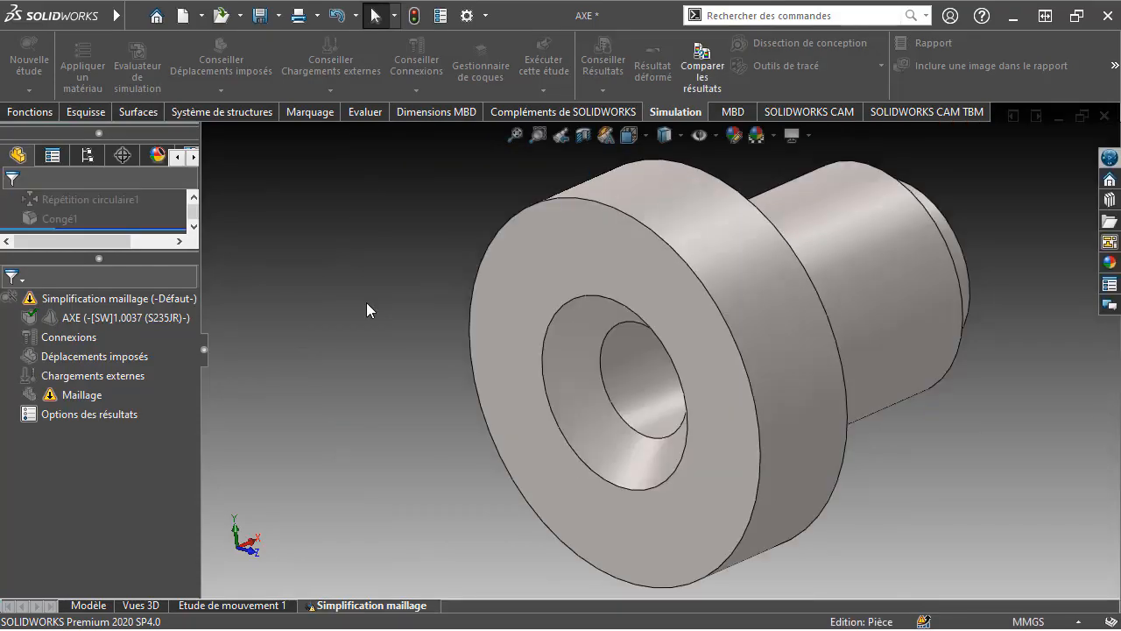